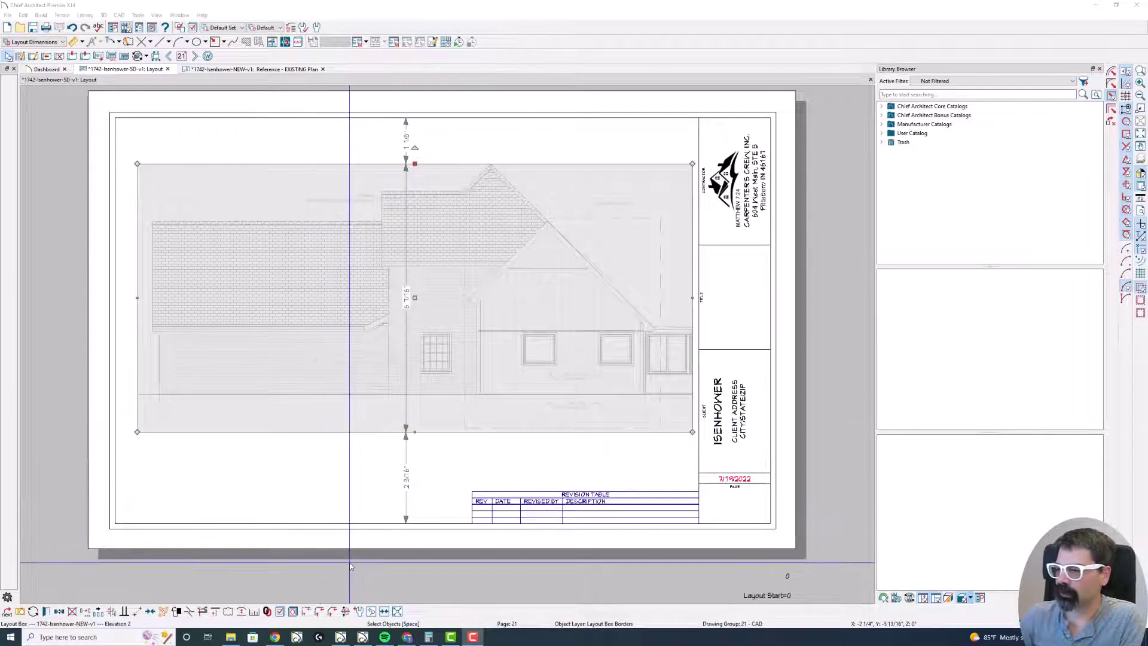
- Select the elevation layout box by its bottom edge
left_click(335, 431)
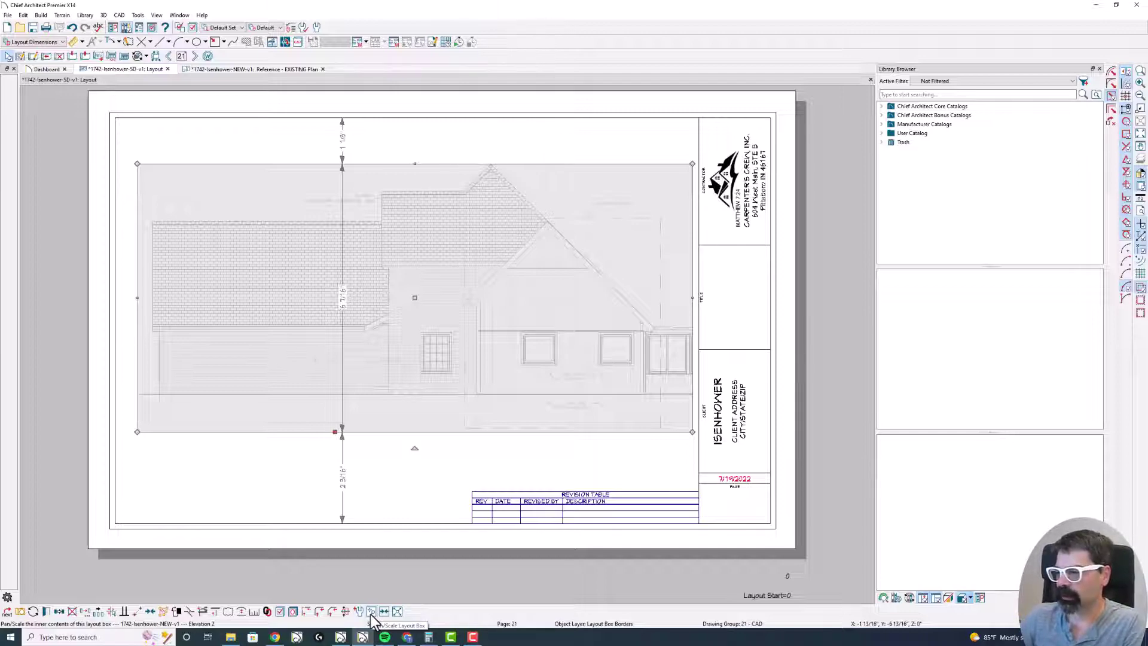
- Check the elevation box's 3/16 in = 1 ft scale in Change Box Scale, leaving it unchanged
left_click(371, 612)
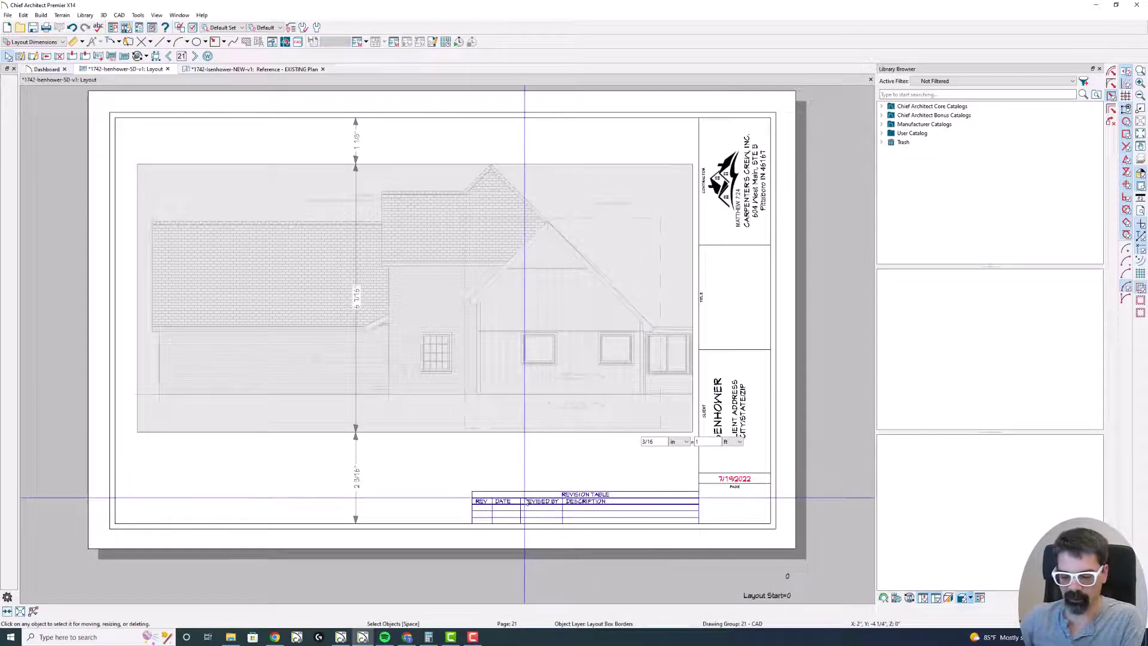
left_click(401, 415)
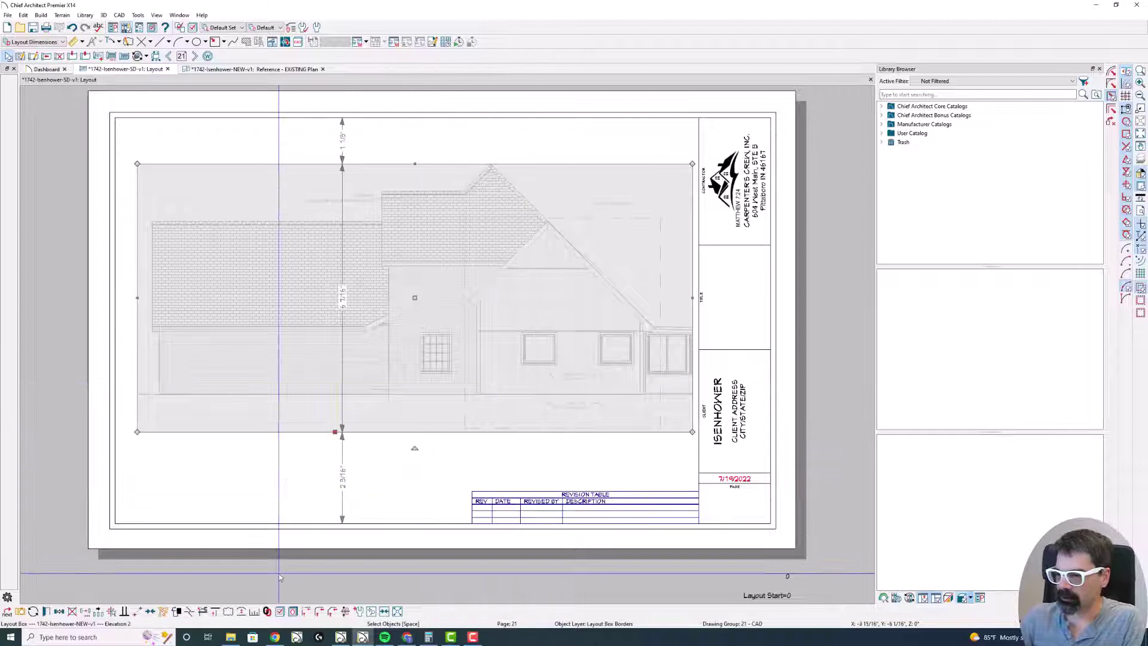
left_click(254, 612)
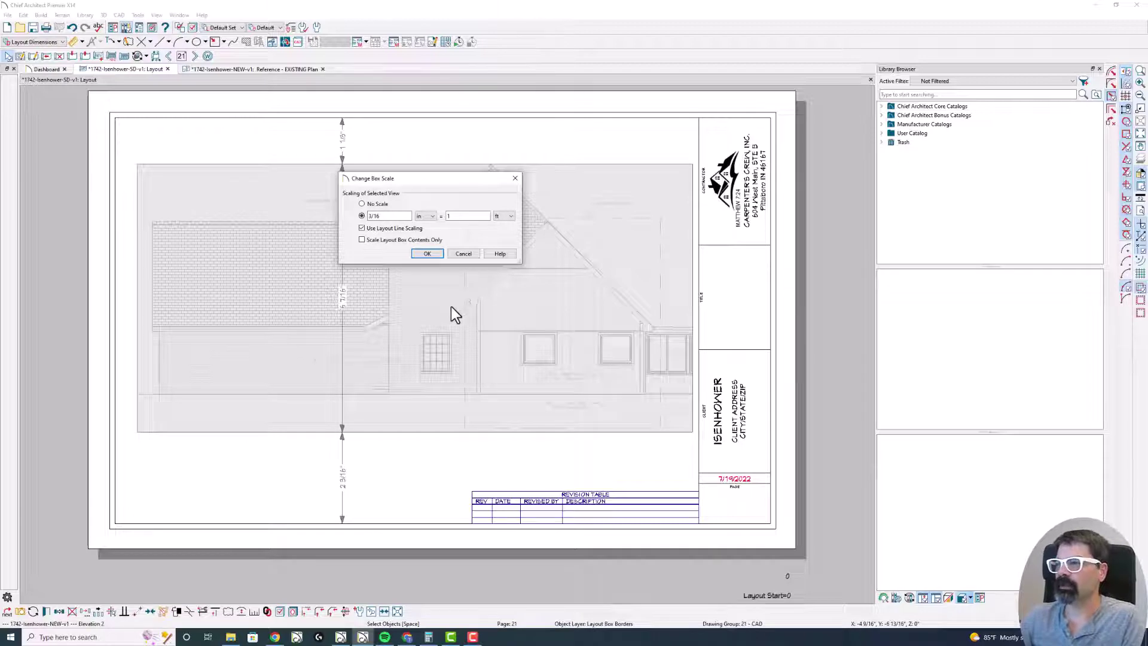
key("Return")
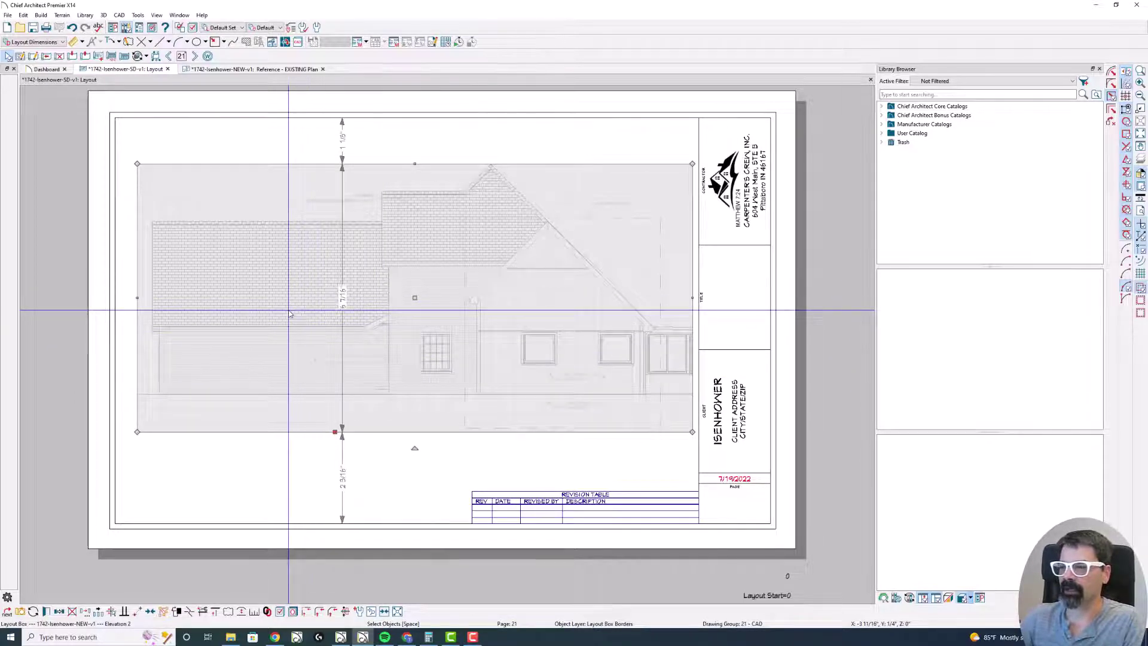
- Open the elevation's Layout Box Specification and review its 3/16 in = 1 ft box scale
left_click(45, 611)
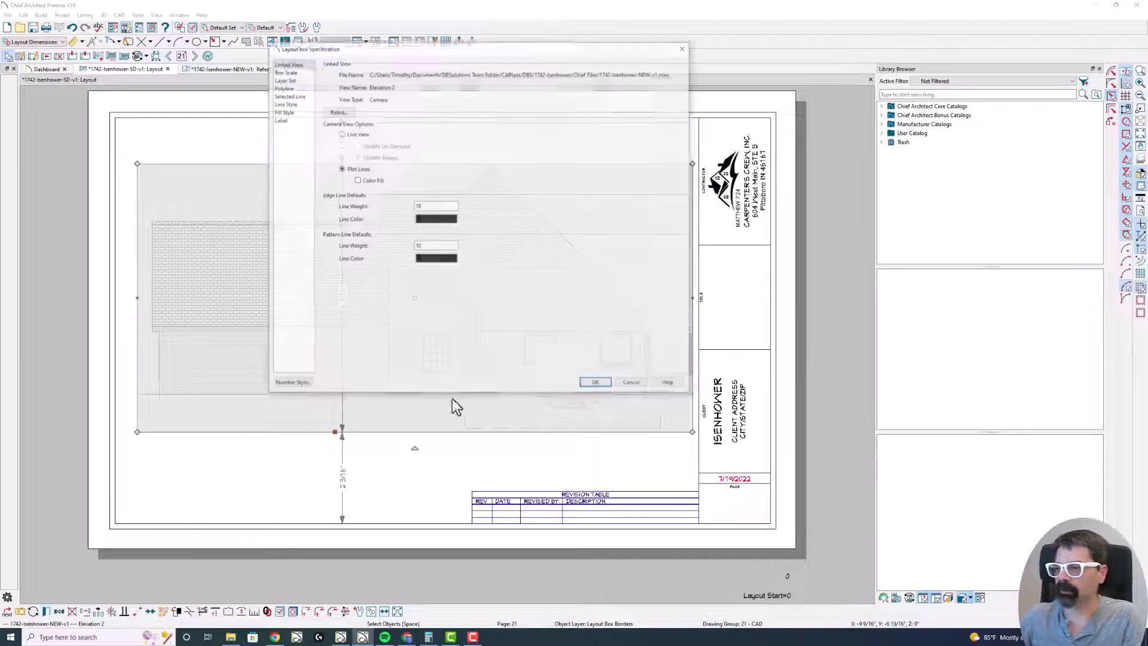
left_click(287, 71)
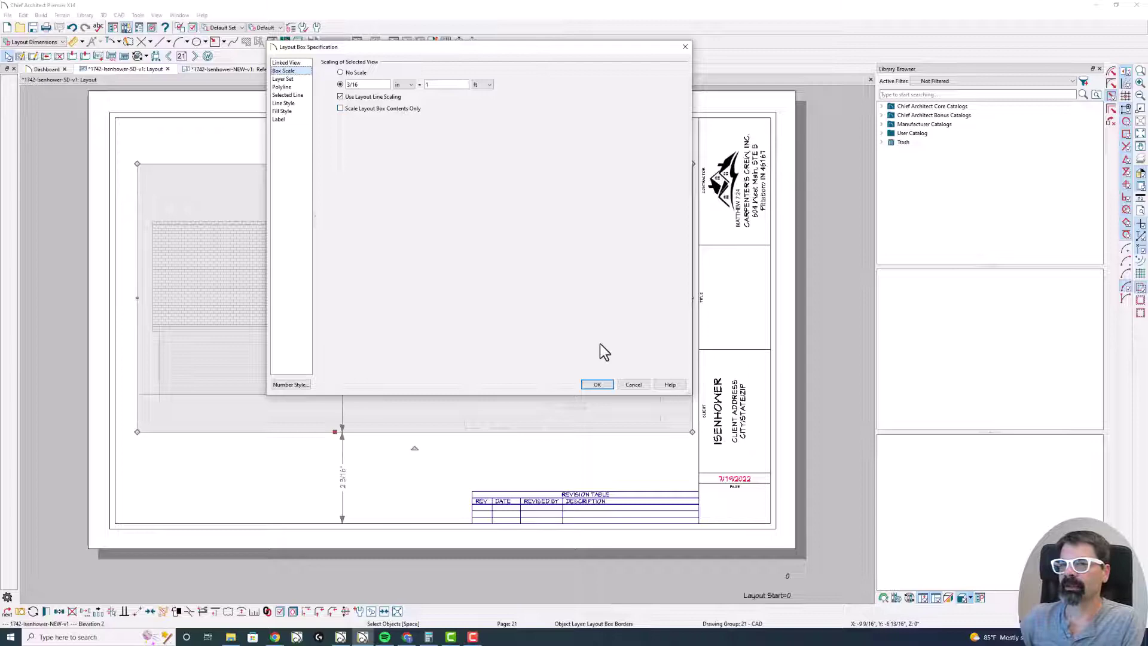
left_click(634, 385)
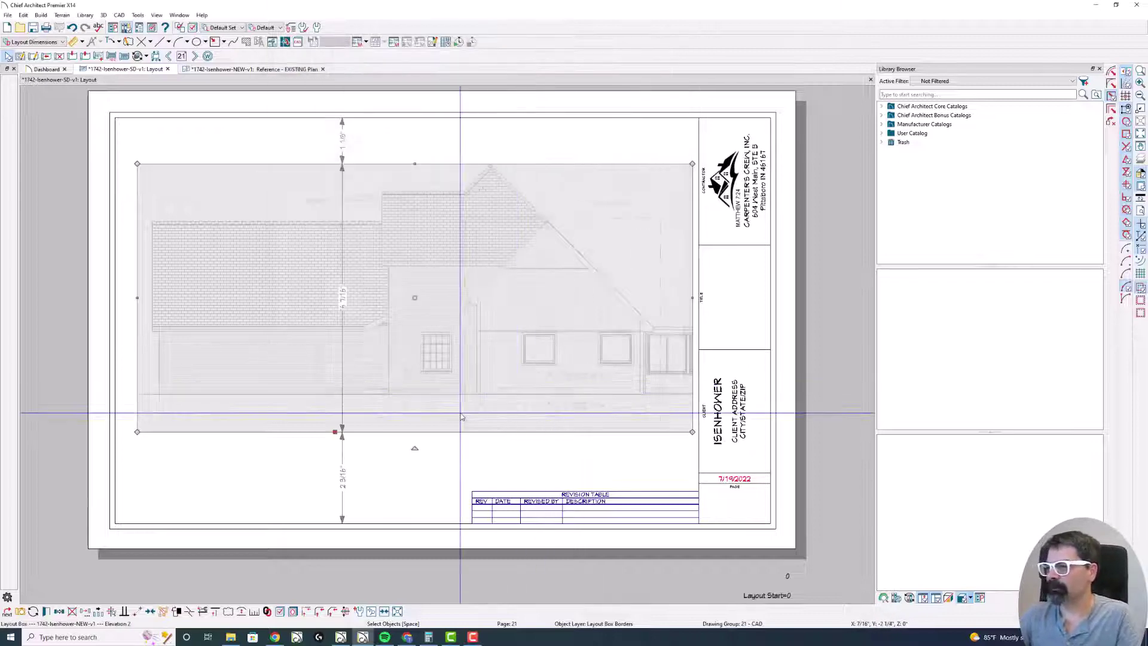
left_click(384, 612)
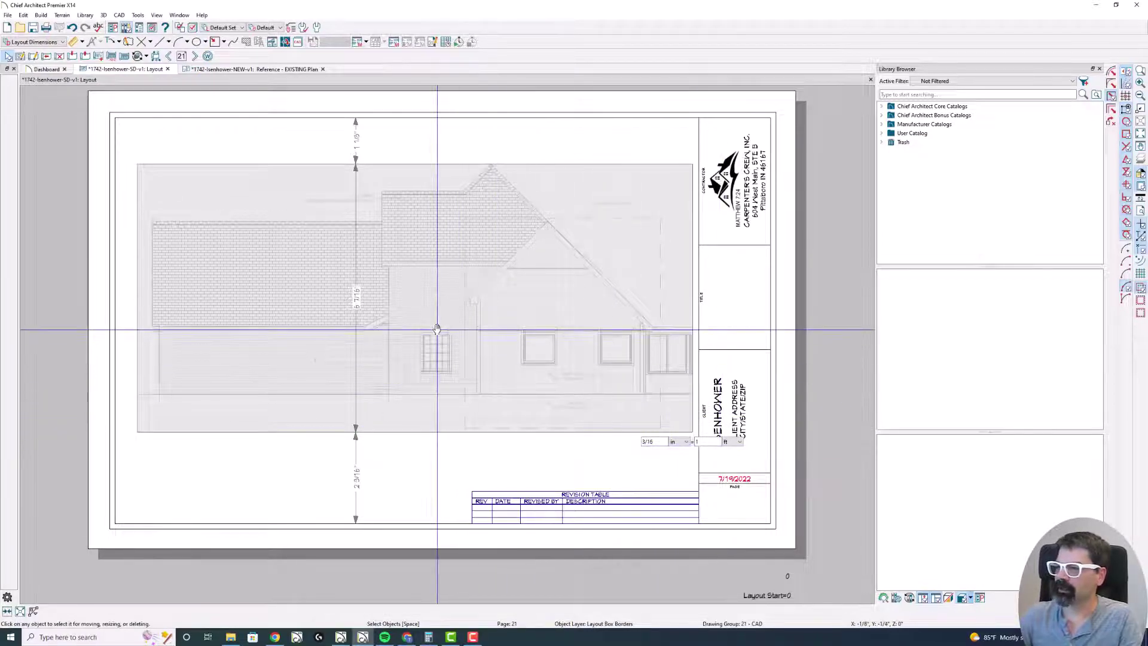
mouse_move(437, 329)
left_mouse_down()
mouse_move(383, 323)
mouse_move(422, 330)
left_mouse_up()
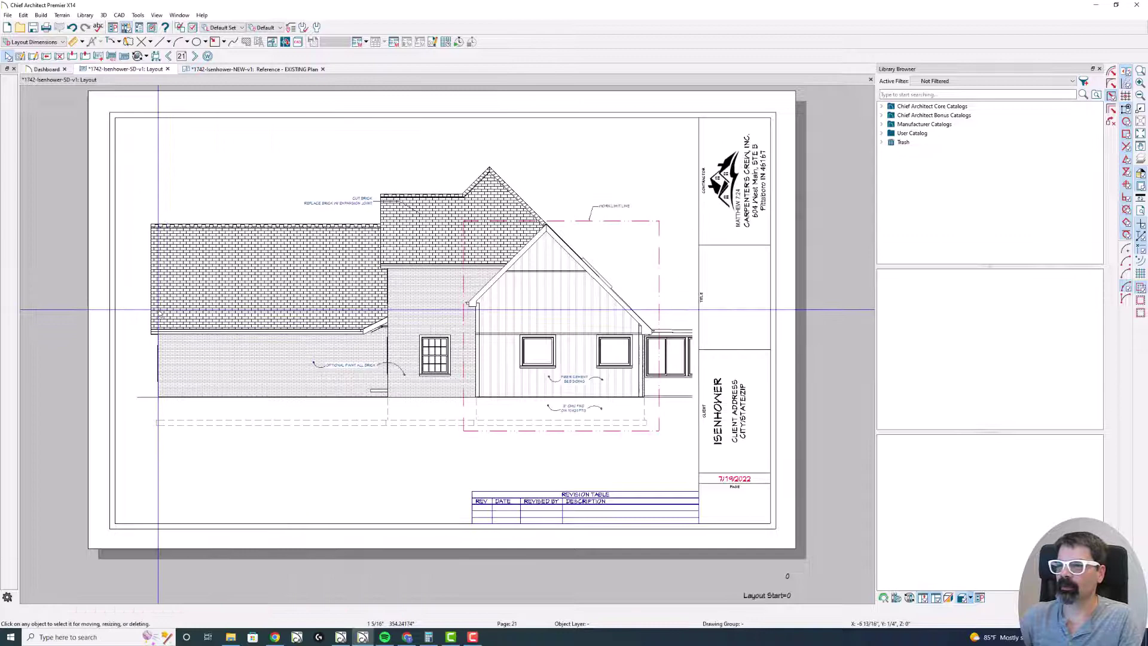
left_click_drag(138, 310, 48, 304)
left_click_drag(692, 298, 653, 298)
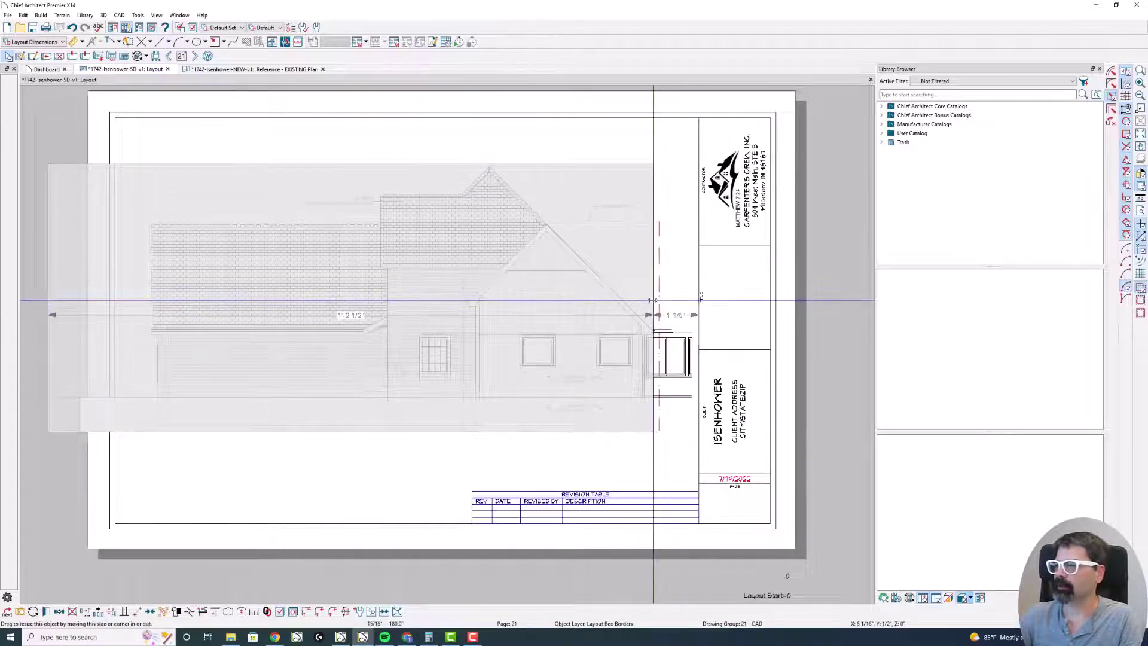
left_click(72, 33)
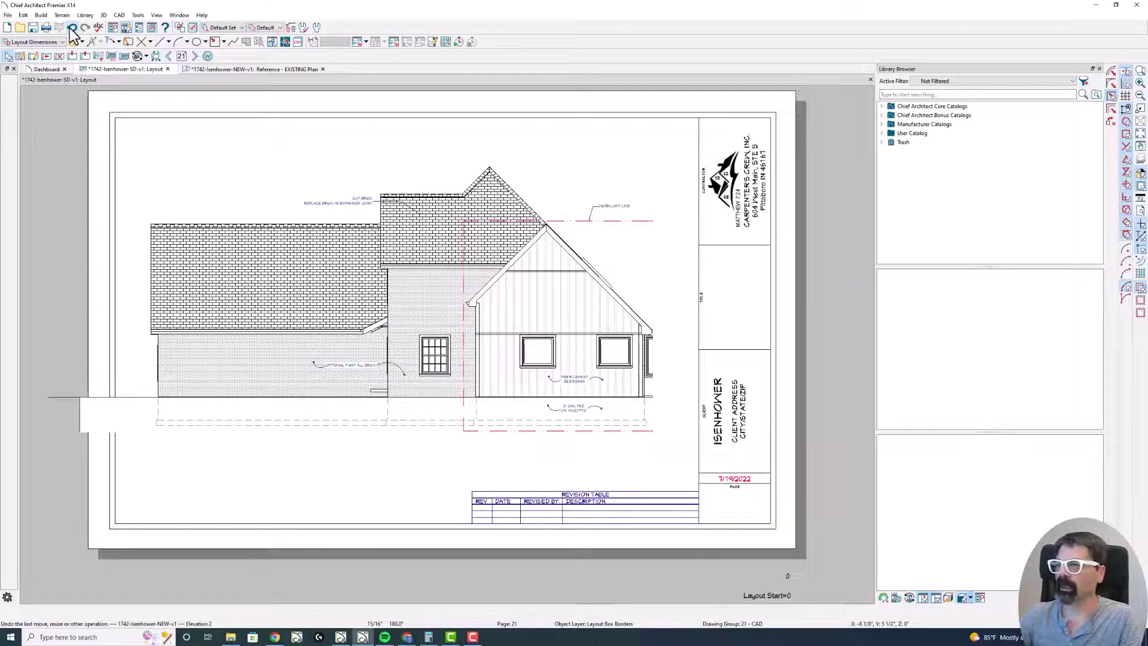
left_click(71, 33)
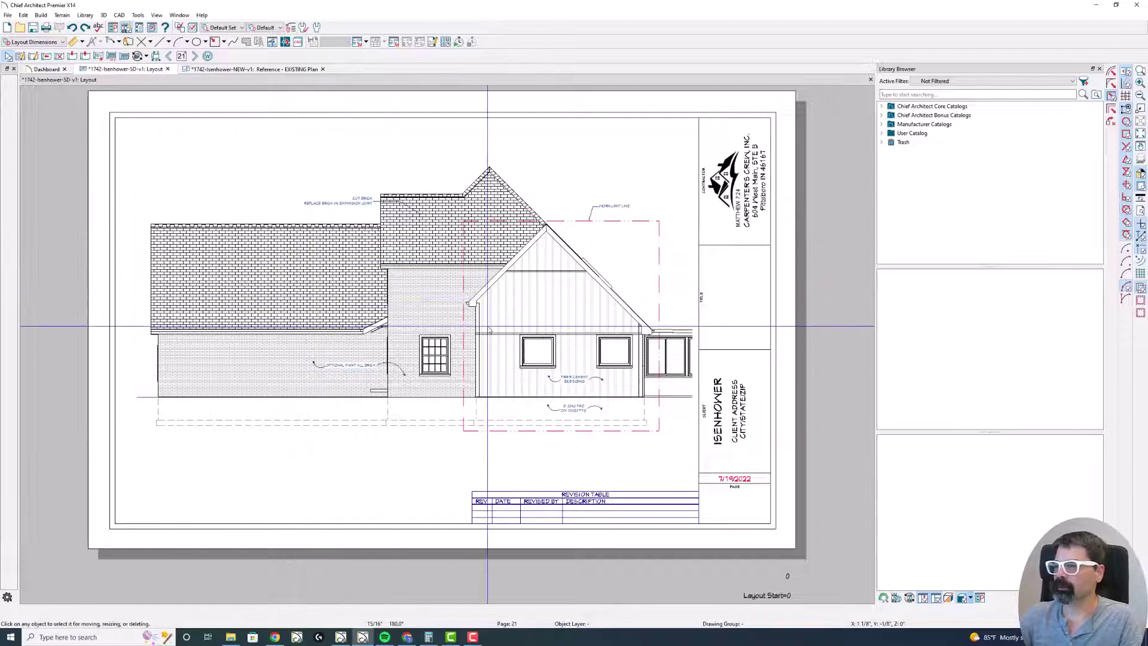
left_click(506, 417)
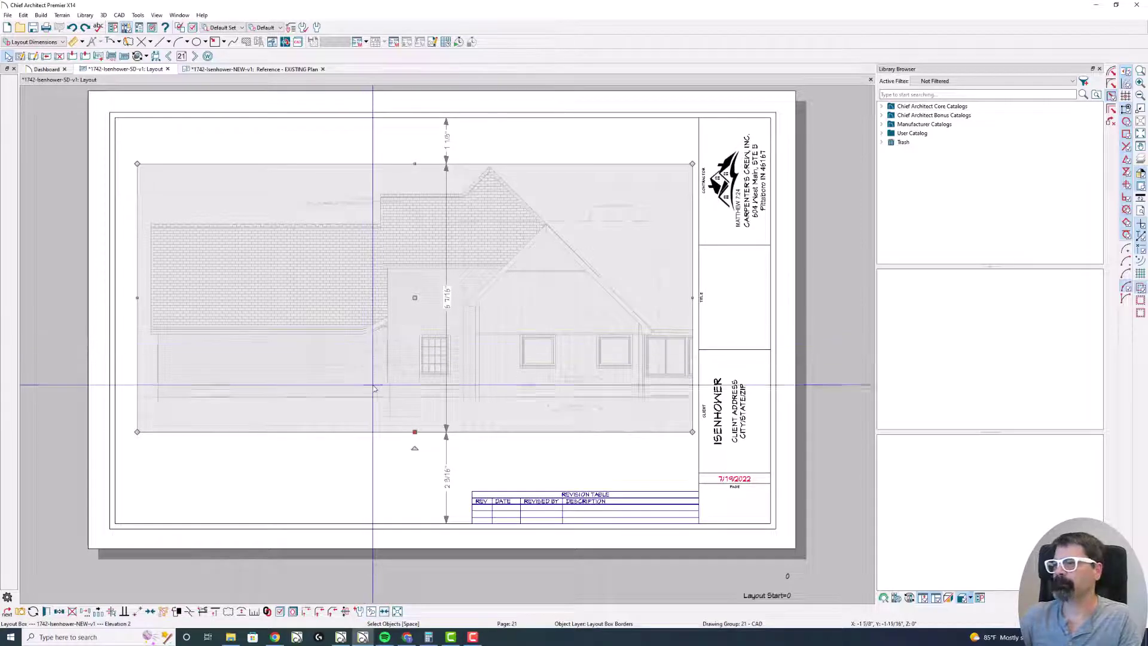
- Try wider layout box widths, recentering the elevation after each edge drag
left_click(384, 612)
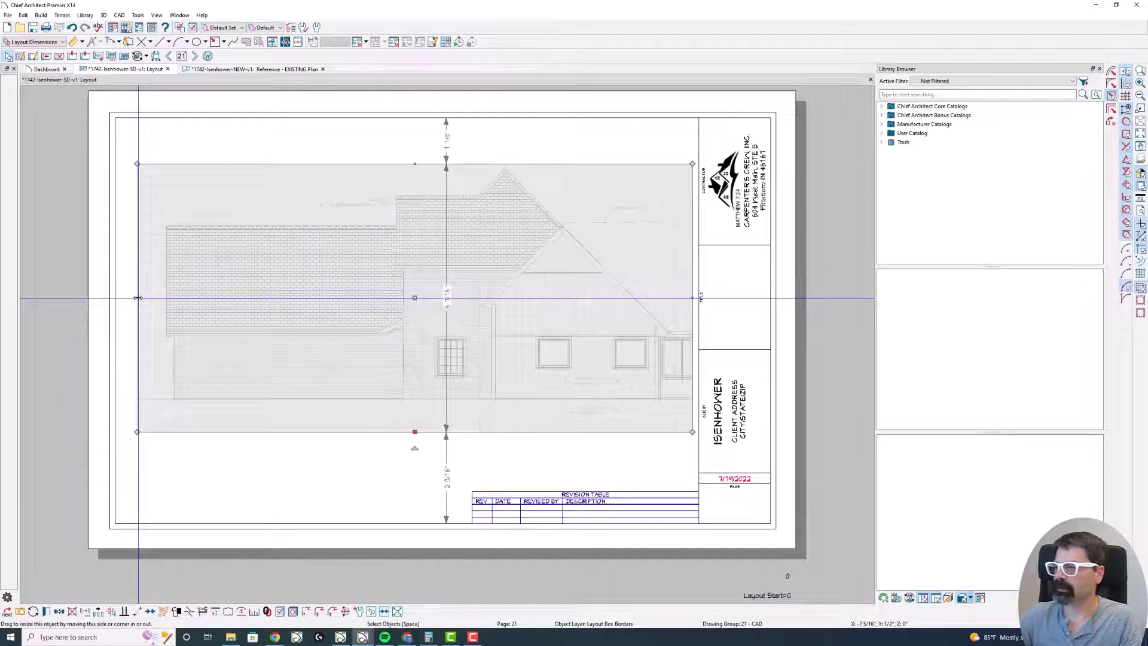
left_click_drag(137, 298, 158, 297)
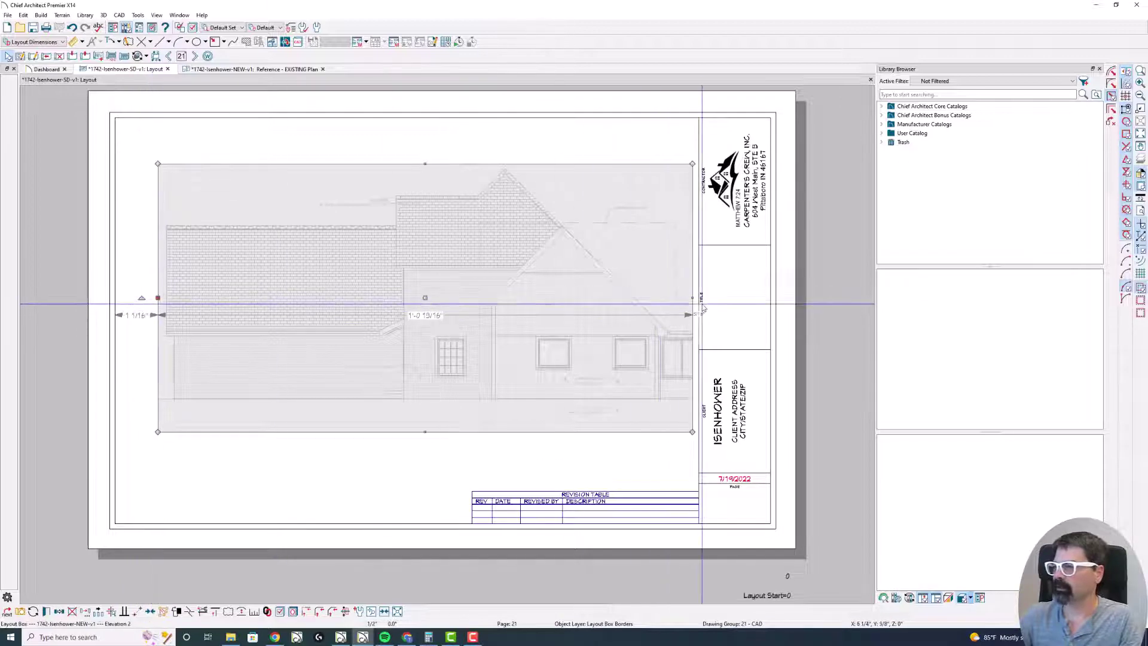
left_click_drag(693, 297, 746, 291)
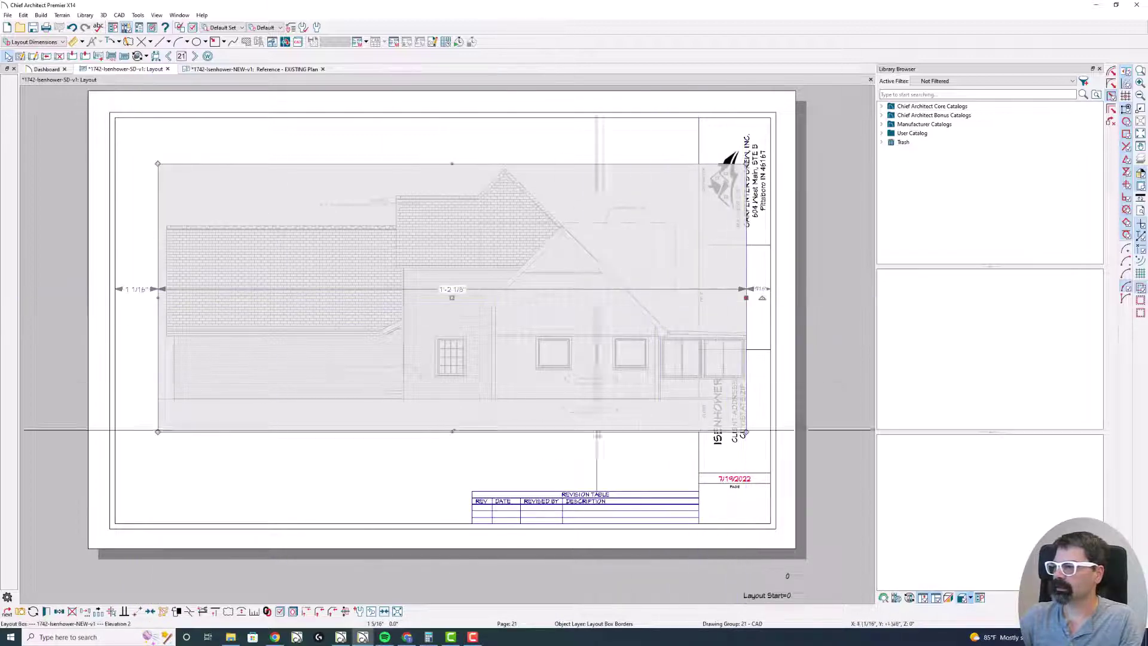
left_click(383, 612)
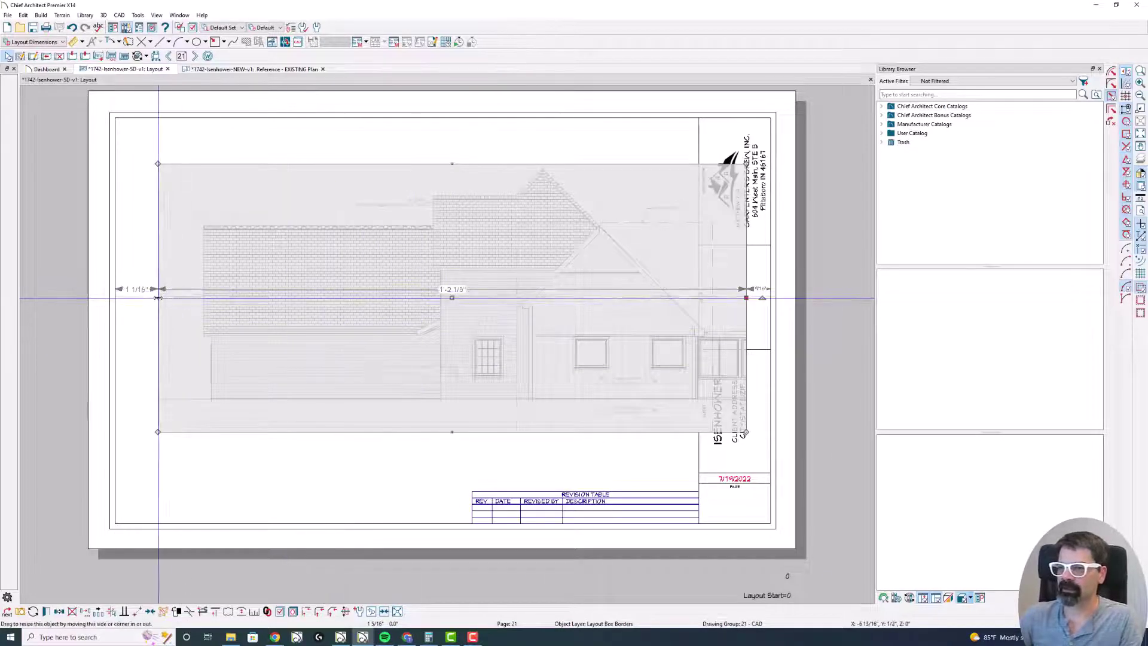
left_click_drag(158, 297, 49, 298)
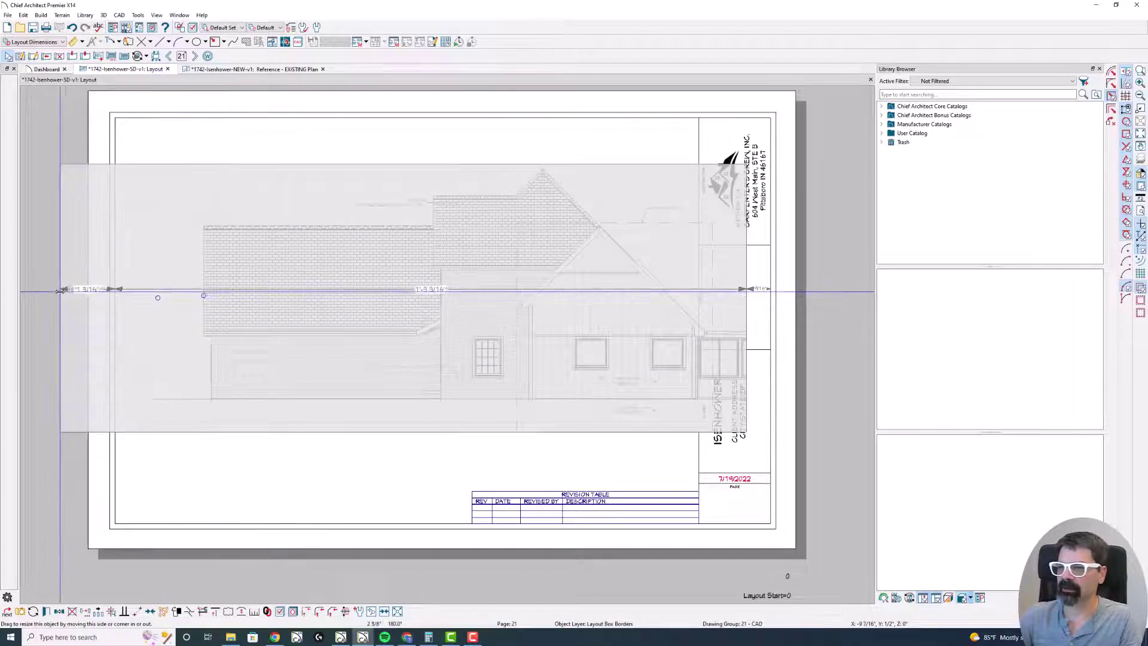
left_click(384, 611)
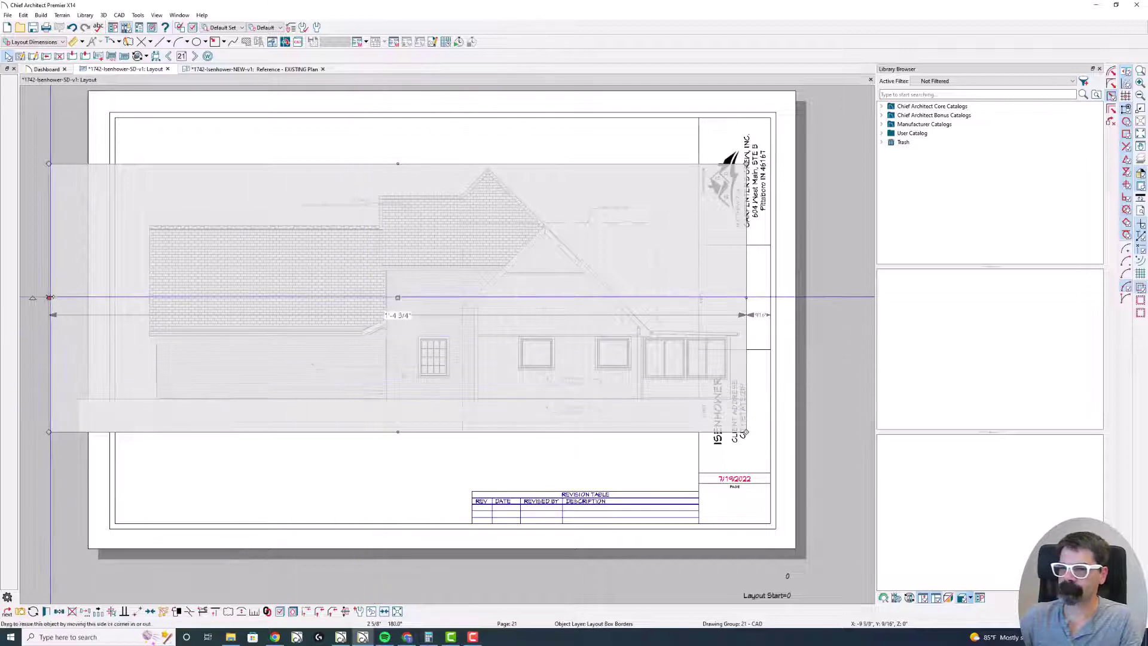
- Pull the box's left and right edges inward so it clears the title block
left_click_drag(49, 297, 136, 297)
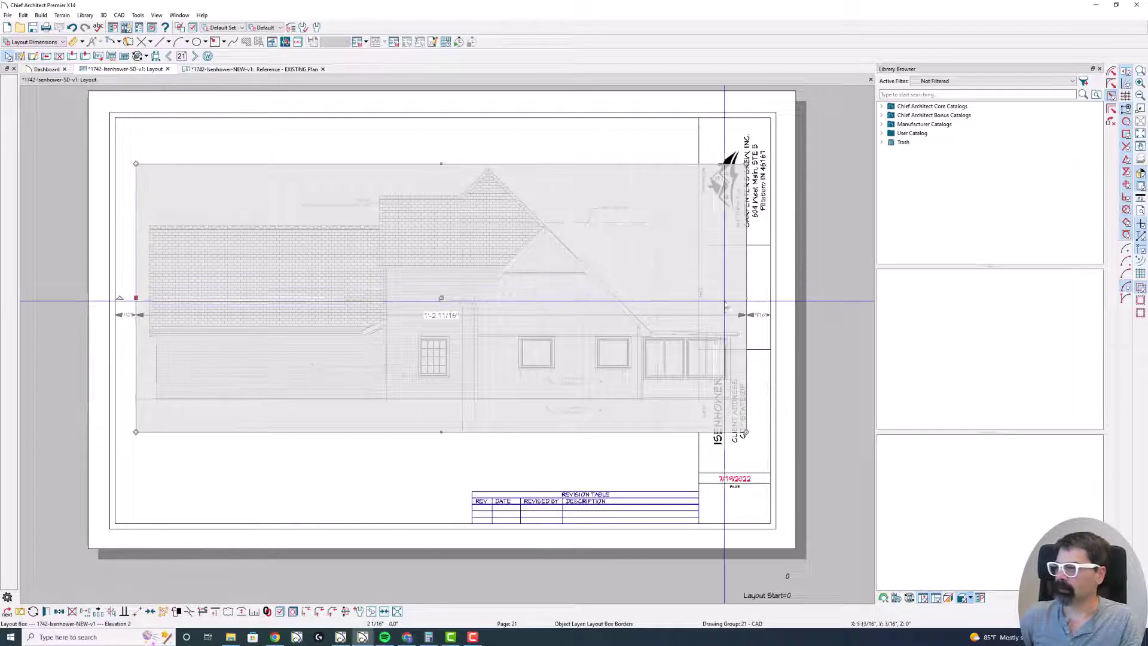
left_click_drag(746, 298, 687, 297)
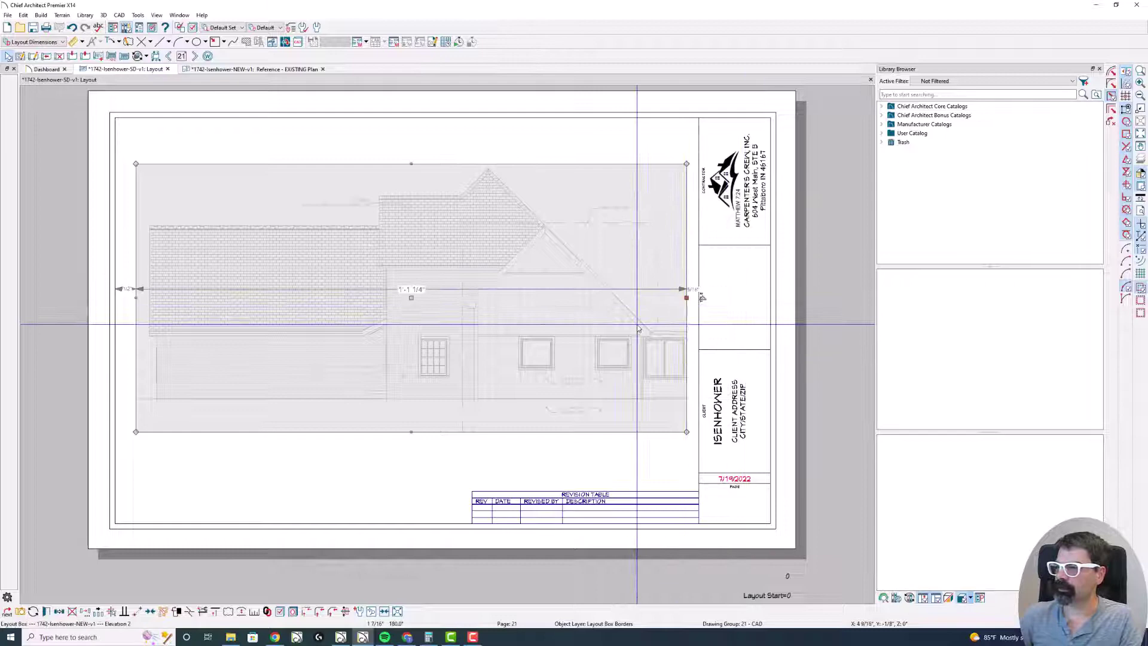
left_click(466, 333)
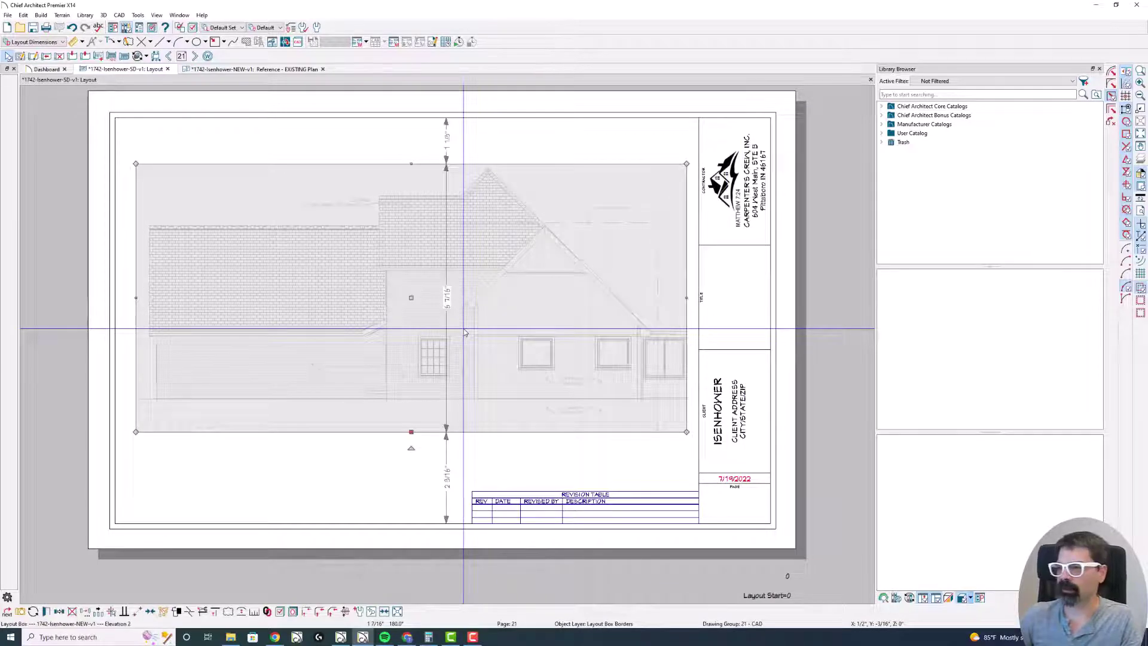
scroll(395, 557, "up", 1)
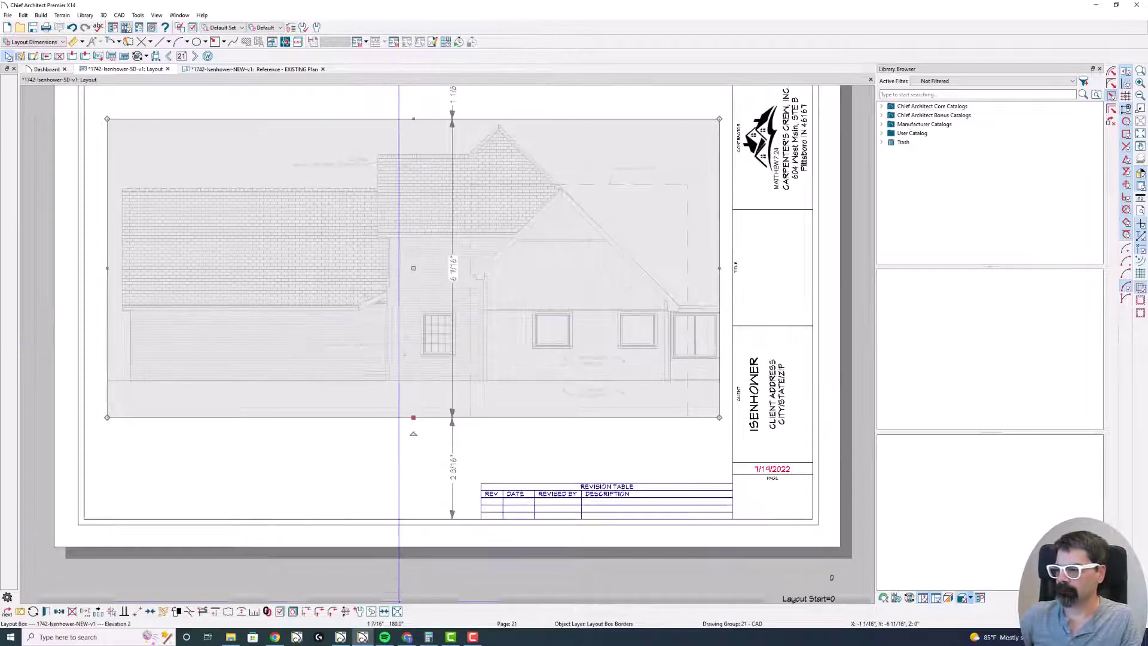
- Scale the elevation drawing to fit its layout box
left_click(398, 613)
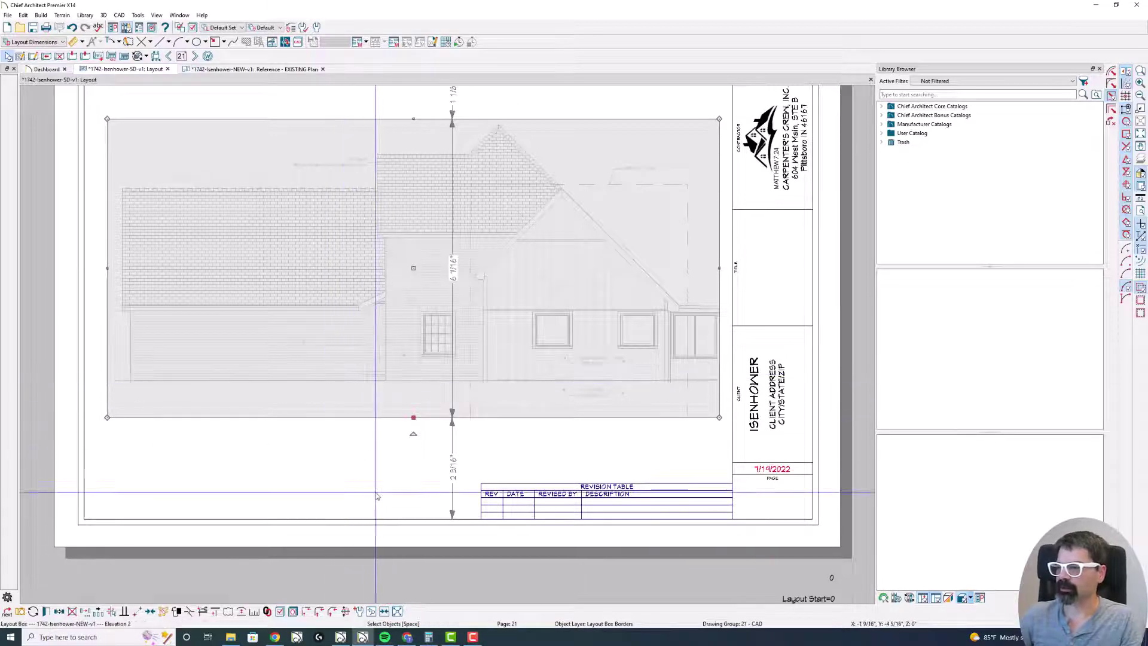
left_click(398, 611)
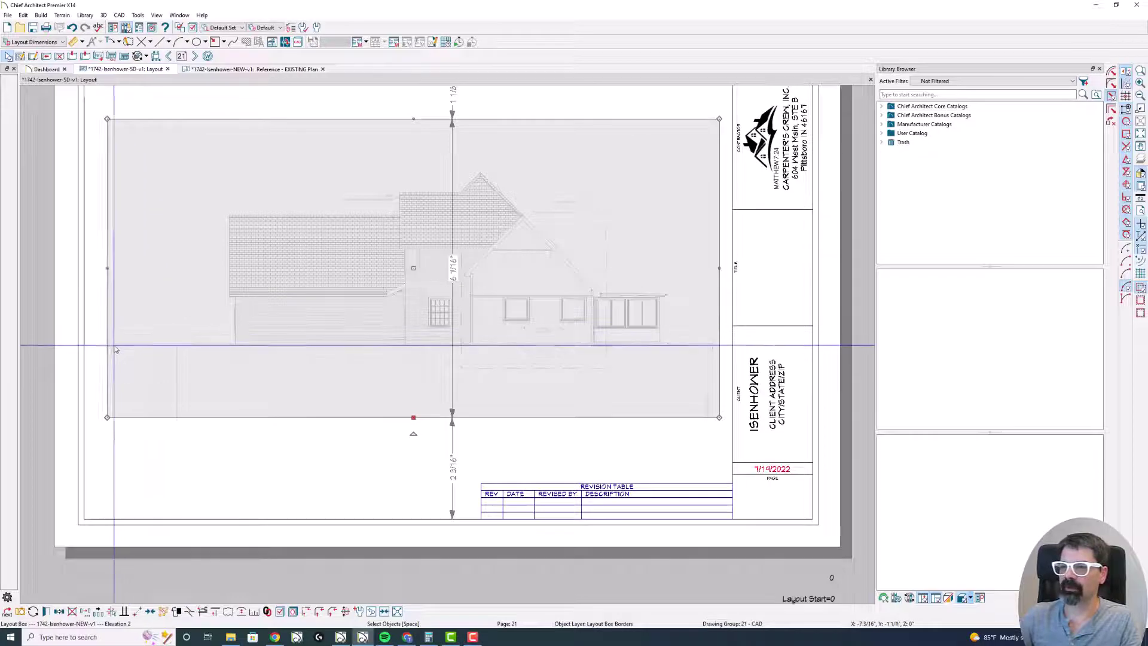
key("Escape")
- Raise the layout box's bottom edge and rescale the elevation to fit the shorter box
scroll(112, 350, "up", 2)
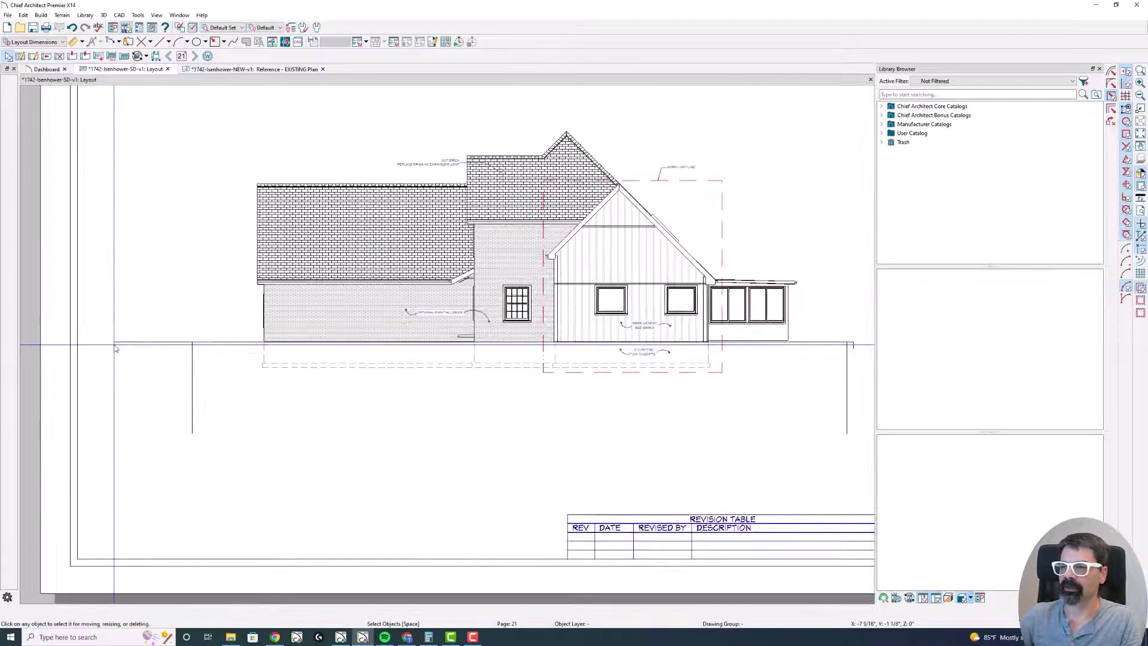
left_click_drag(203, 431, 183, 461)
scroll(233, 416, "down", 2)
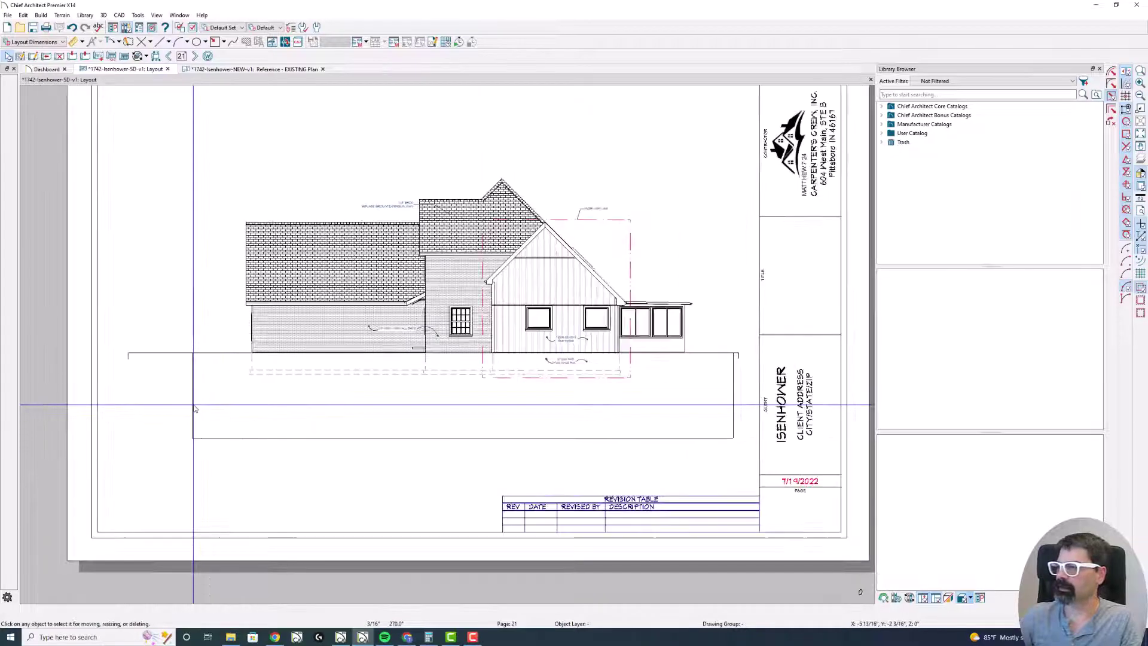
left_click(233, 417)
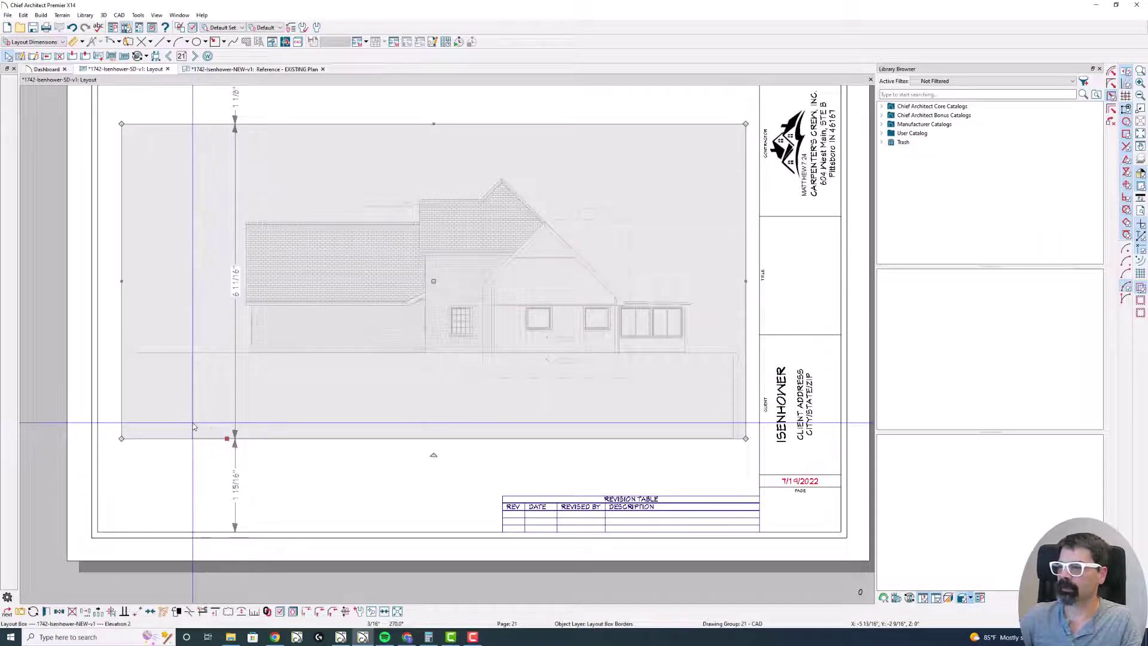
left_click_drag(228, 438, 228, 413)
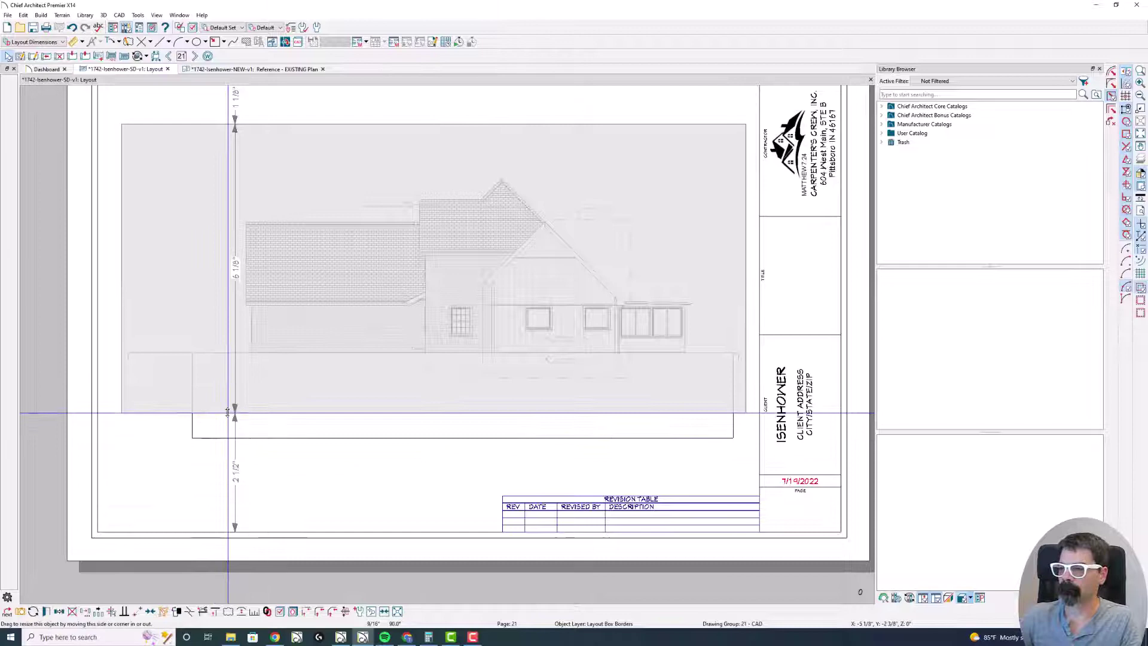
left_click(398, 611)
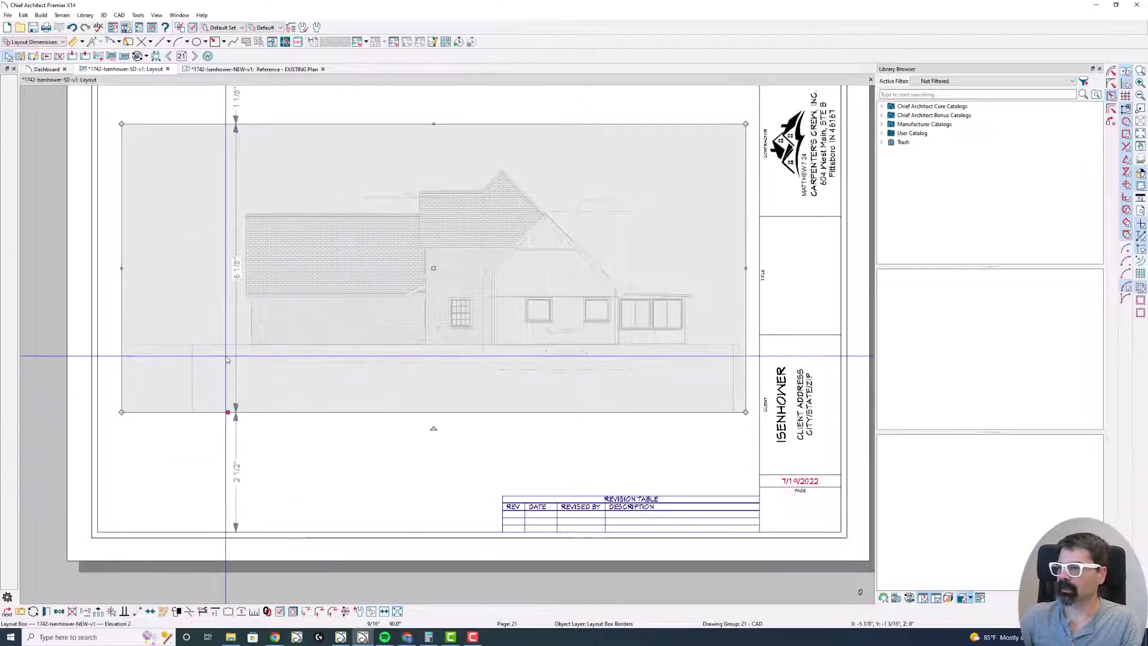
key("Escape")
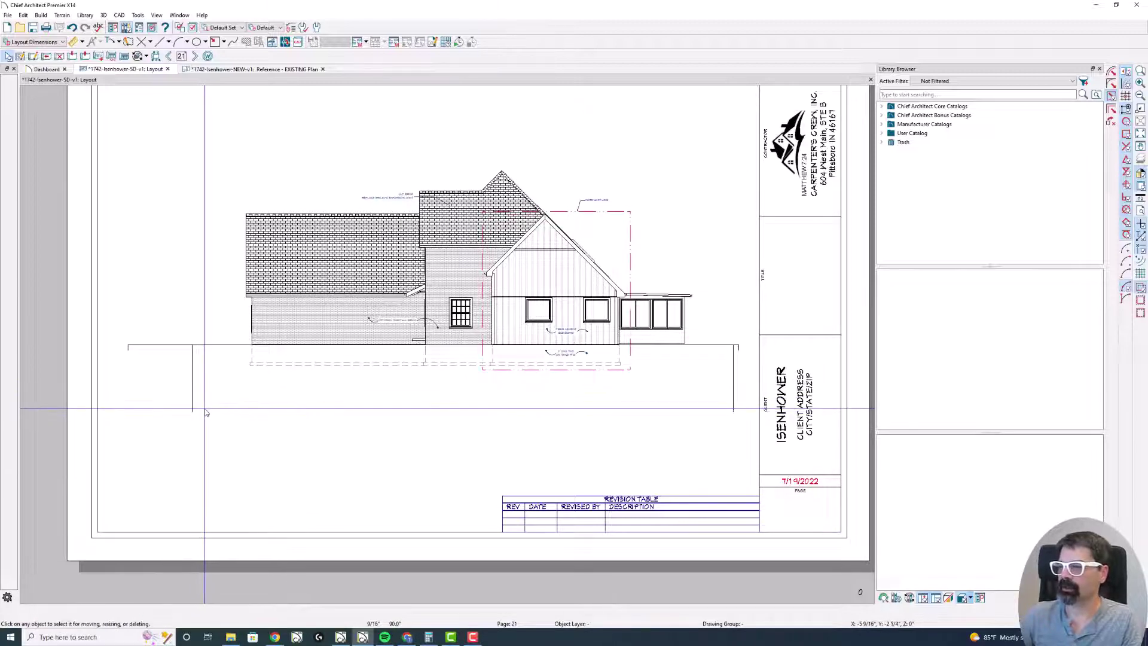
- Set the elevation's layout box contents scale to 3/16 in = 1 ft
left_click(206, 388)
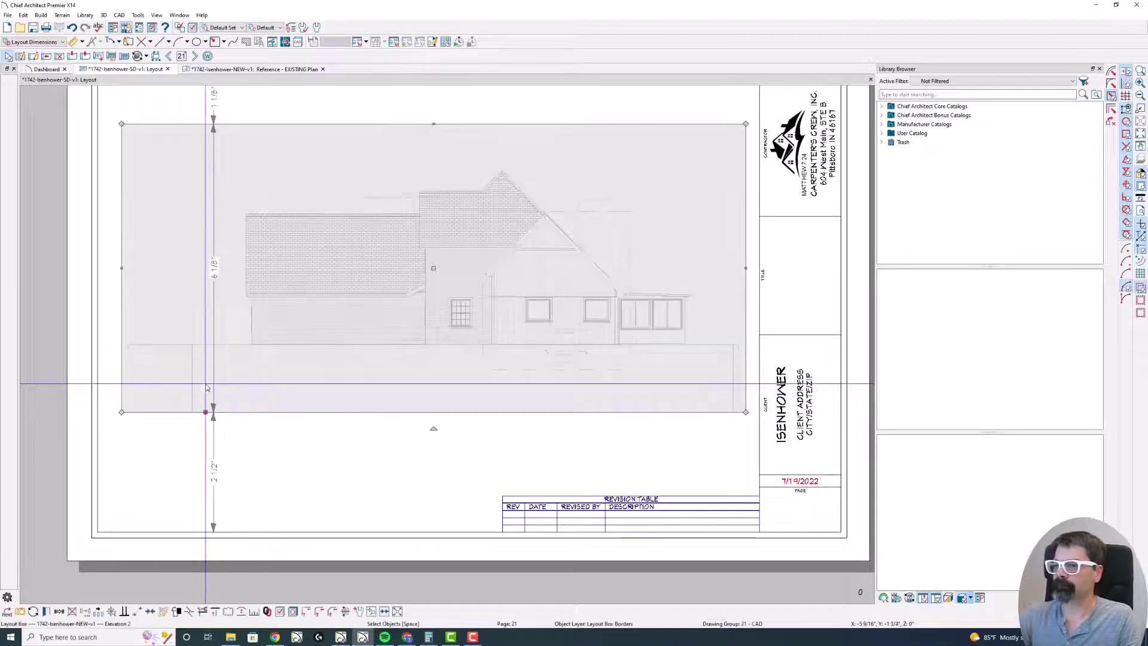
left_click(371, 611)
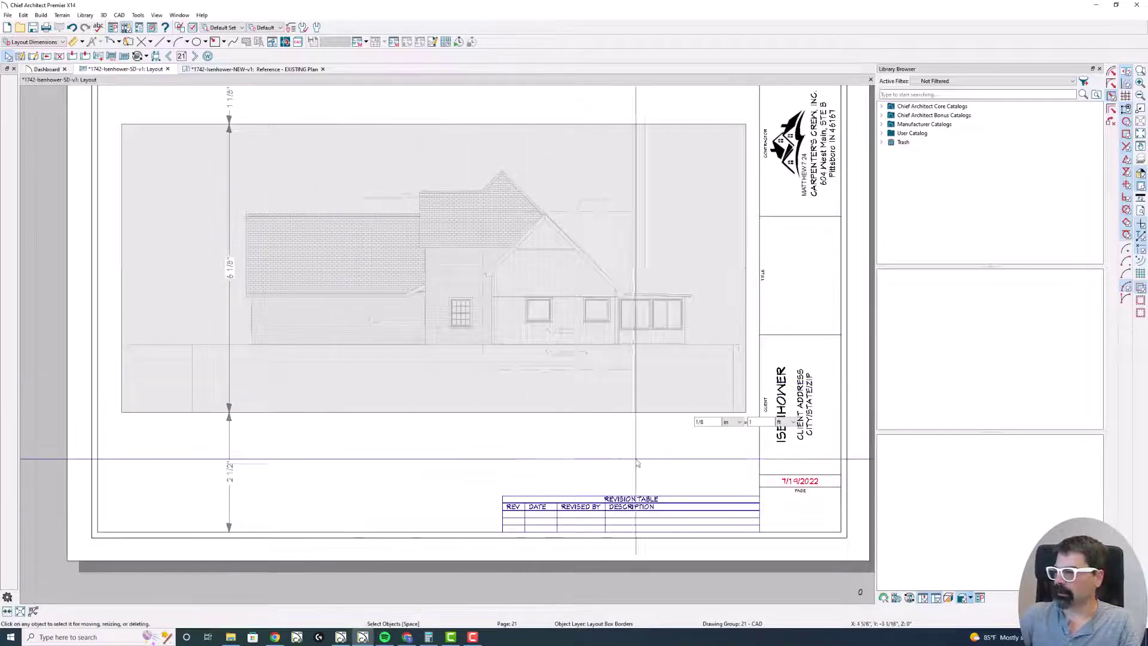
left_click(705, 423)
type("3/")
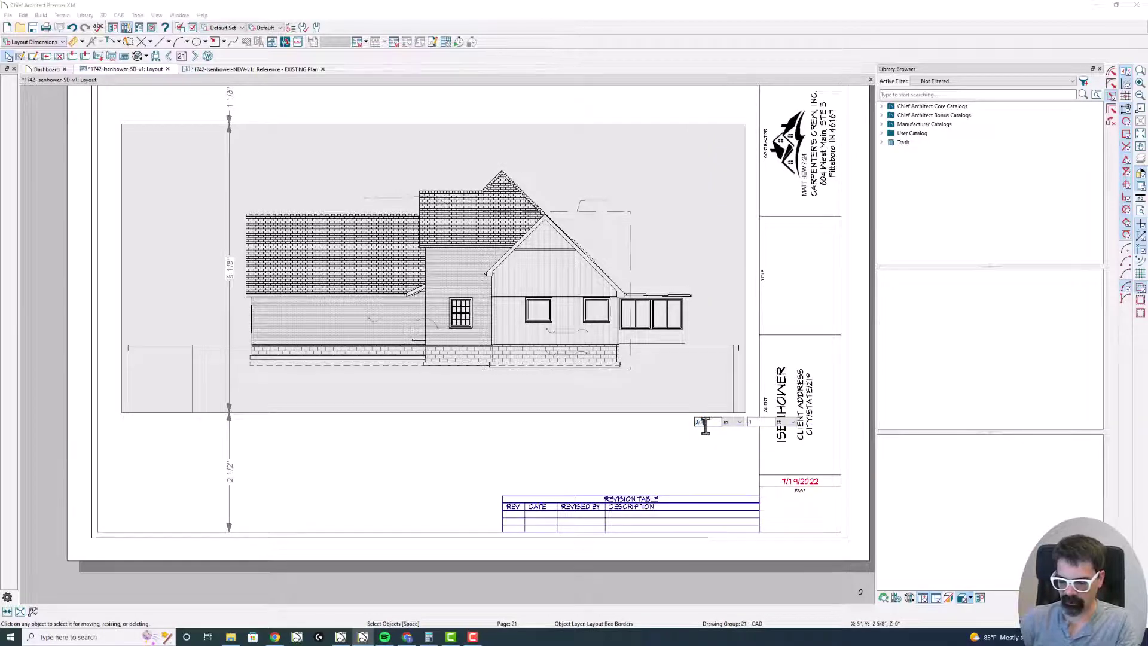
type("16")
key("Tab")
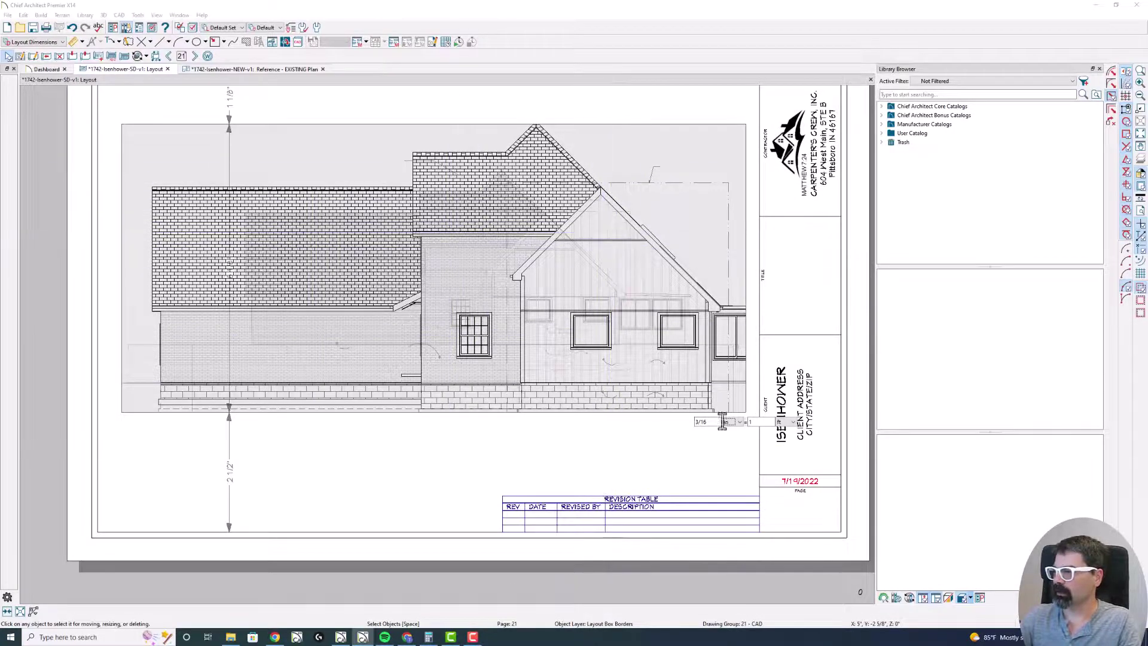
left_click(739, 456)
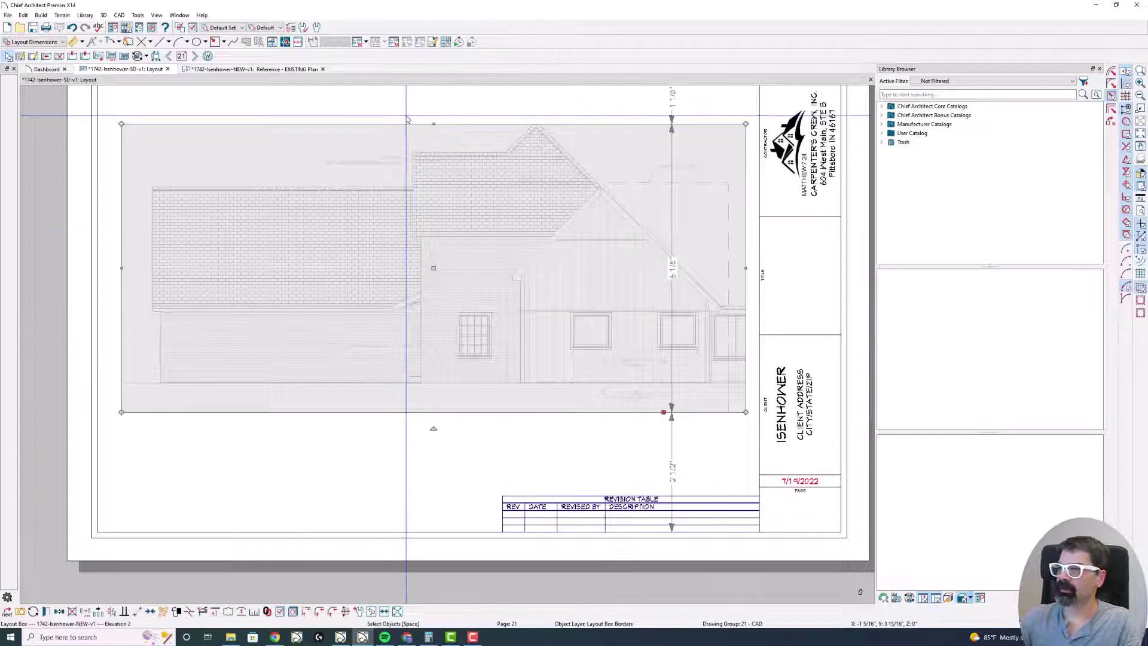
- Extend the box's top edge up and bottom edge down to about 6 5/8 in tall
left_click_drag(425, 124, 424, 111)
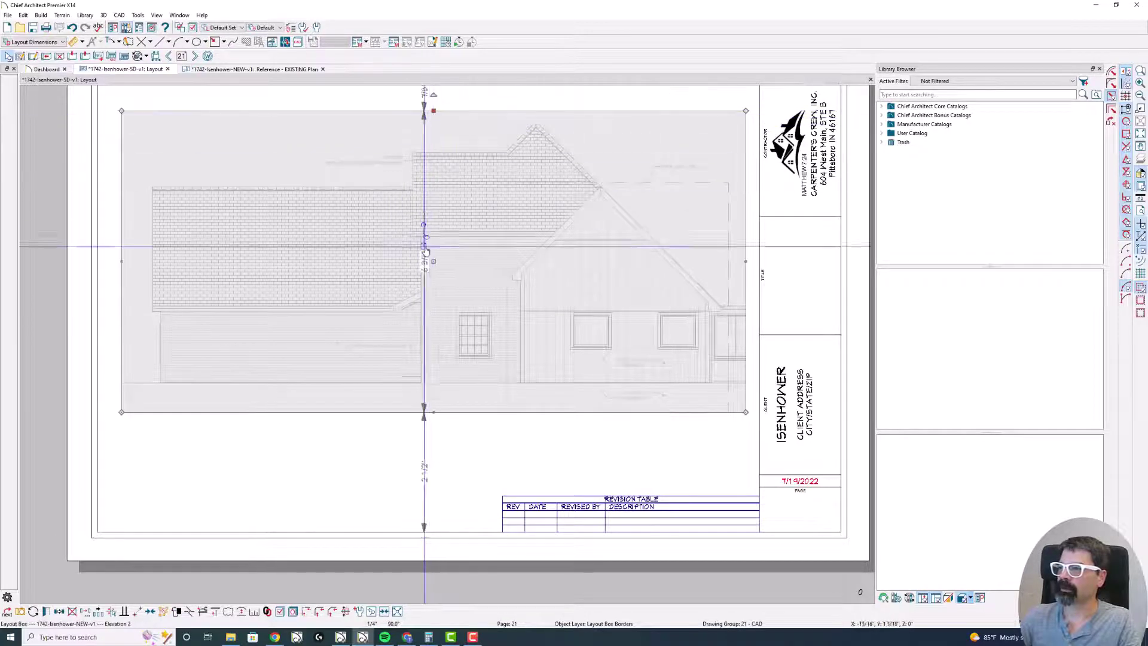
key("Escape")
left_click(375, 309)
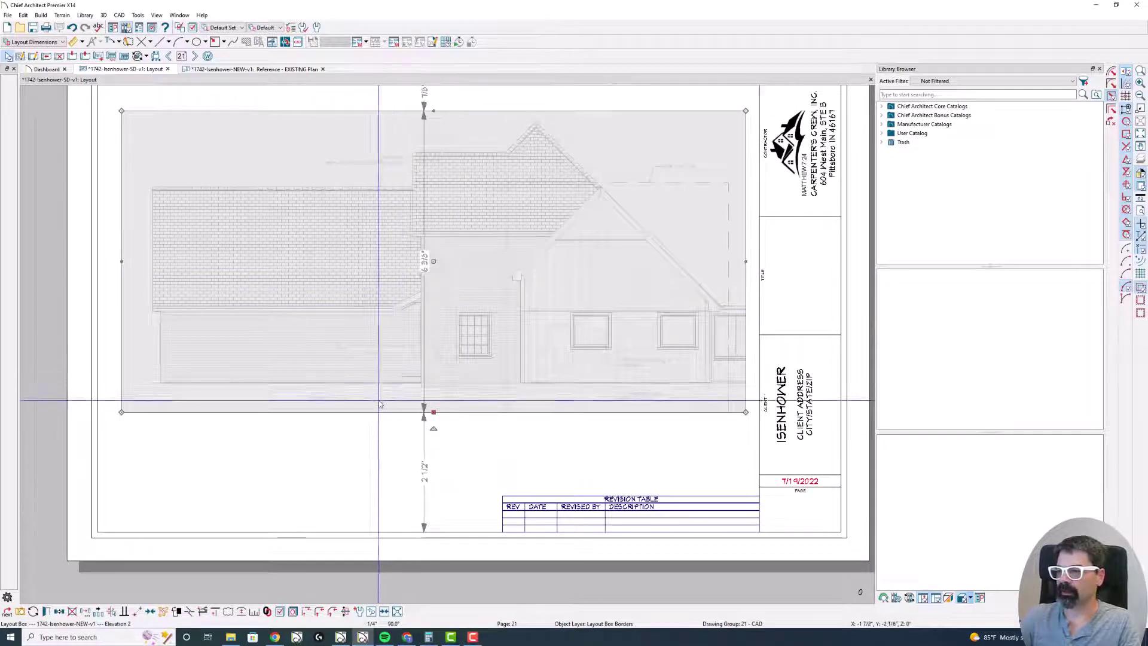
left_click_drag(433, 412, 434, 425)
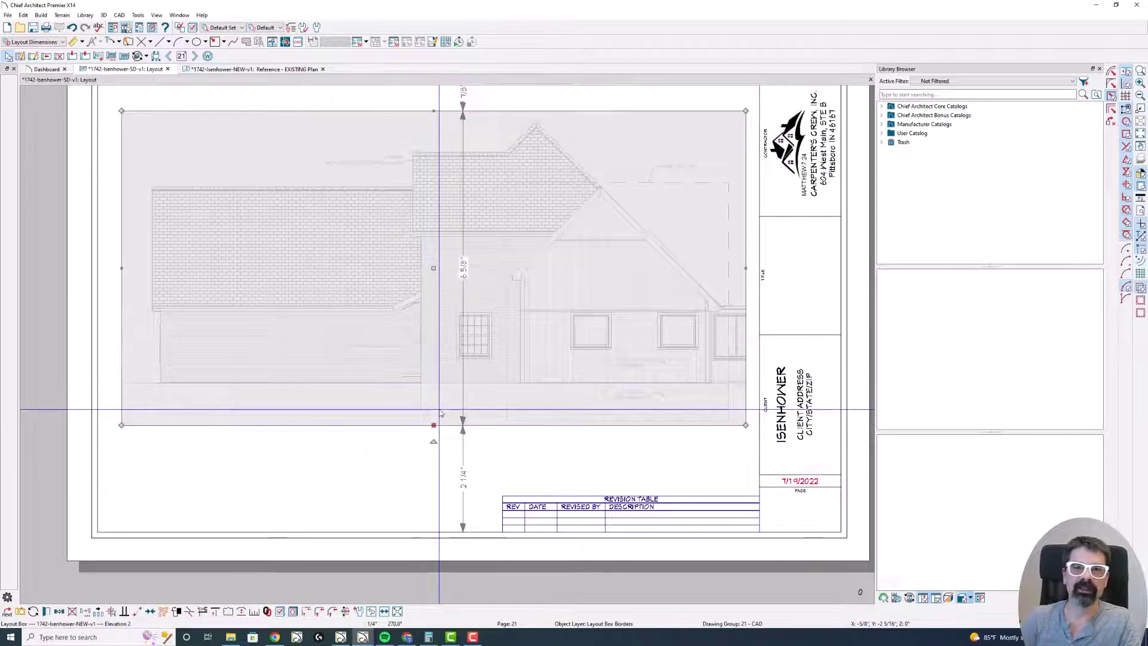